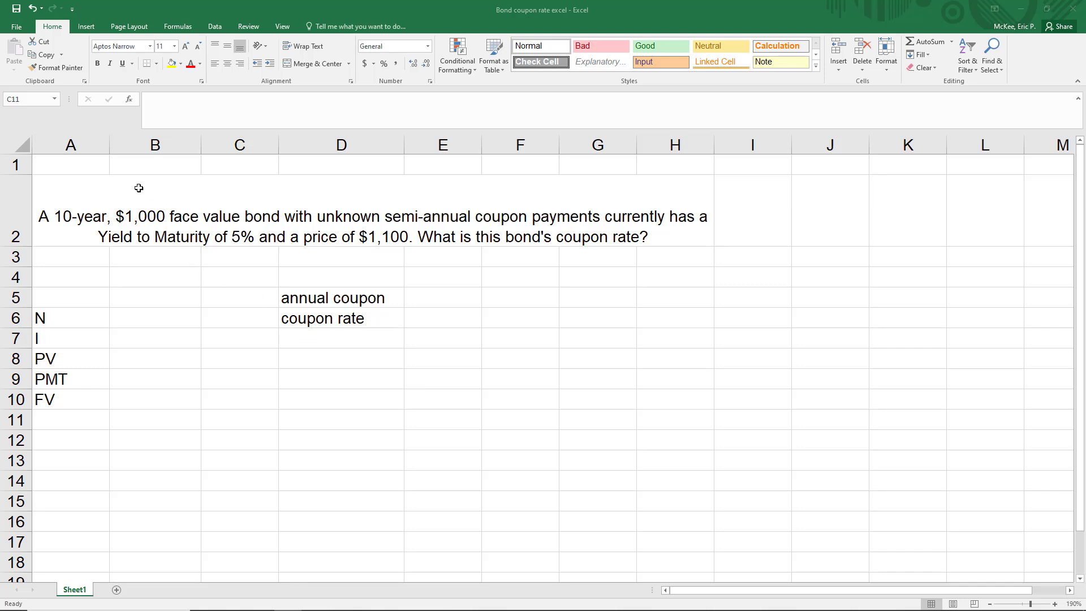
{"action": "left_click_drag", "start_coordinate": [89, 165], "coordinate": [563, 275]}
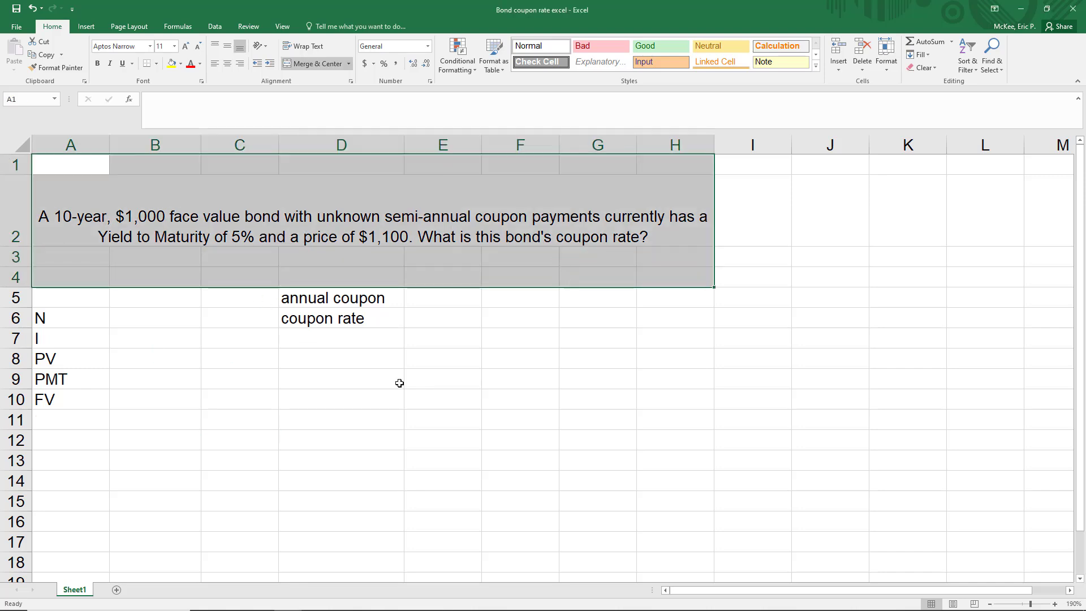
{"action": "left_click", "coordinate": [252, 283]}
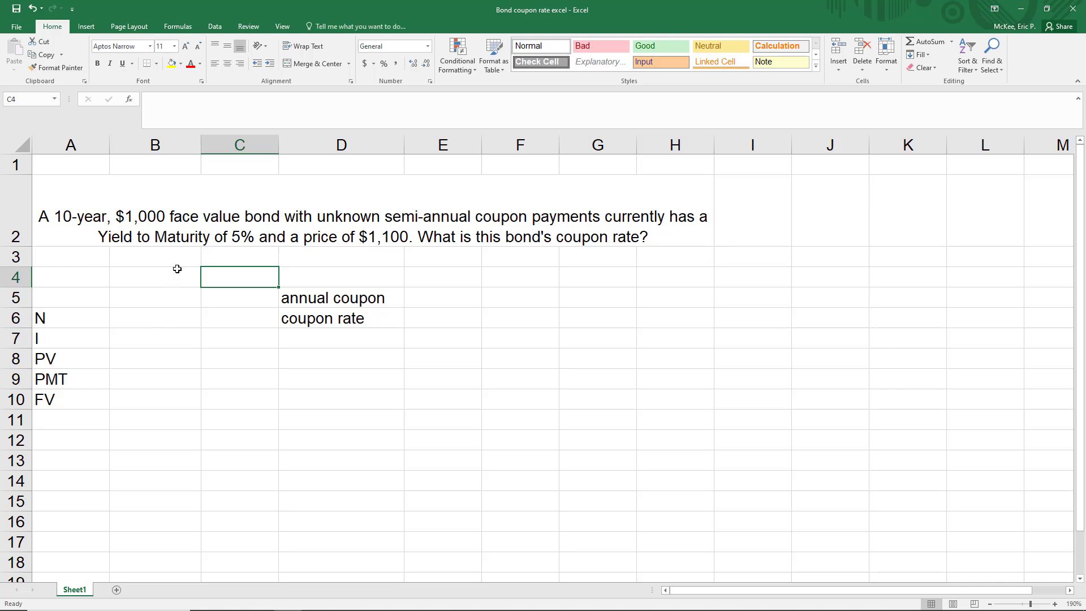
Enter 20 for N in B6 and .05 for I in B7.
{"action": "left_click", "coordinate": [156, 316]}
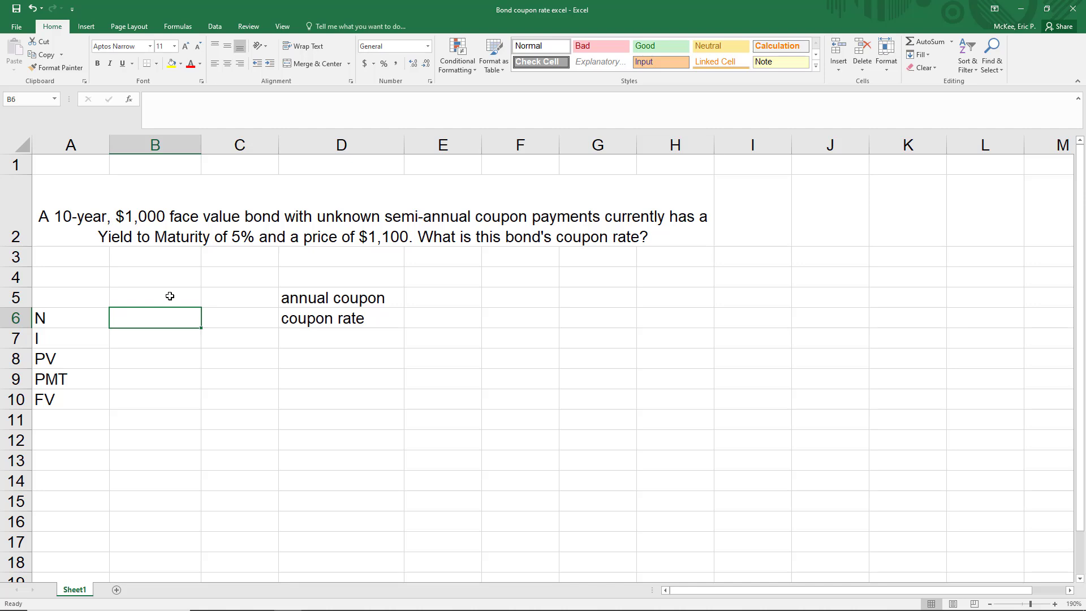
{"action": "type", "text": "20"}
{"action": "key", "text": "Return"}
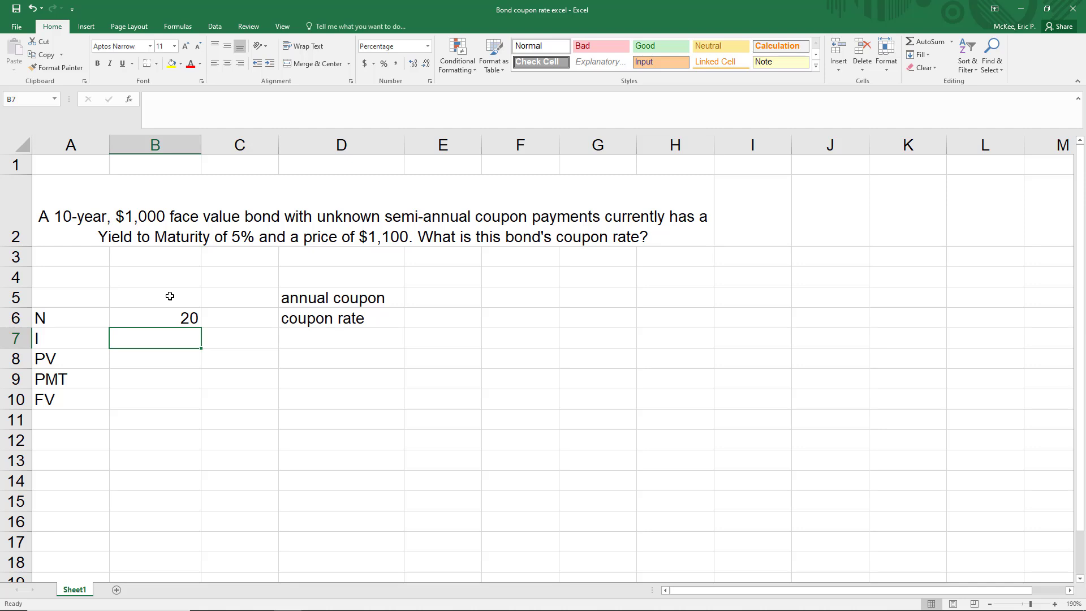
{"action": "type", "text": ".05"}
{"action": "key", "text": "Return"}
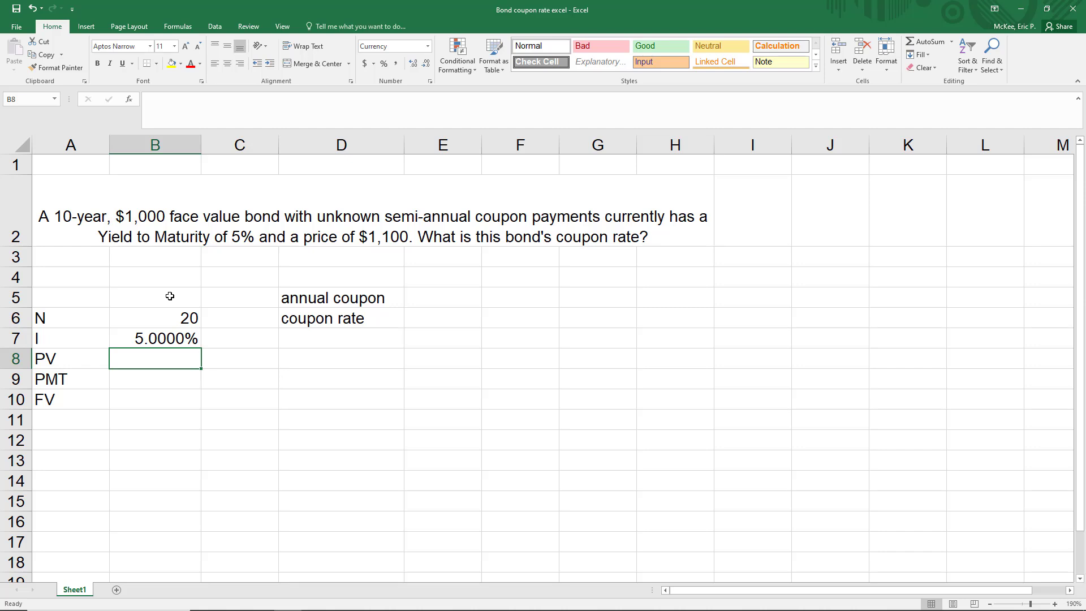
Enter 1100 for PV in B8 and 1000 for FV in B10, skipping the PMT cell.
{"action": "type", "text": "1100"}
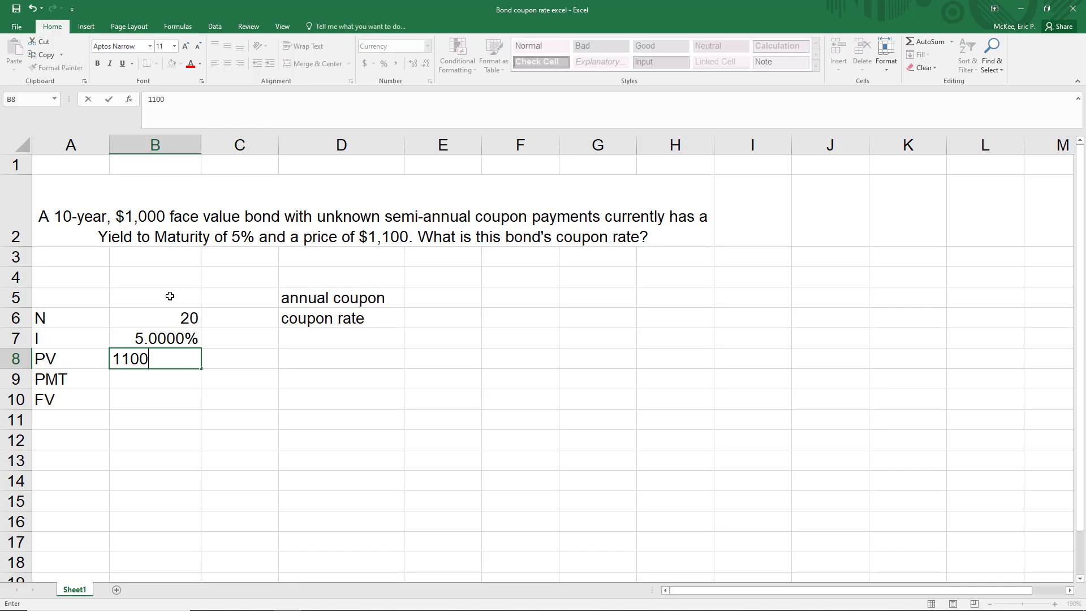
{"action": "key", "text": "Return"}
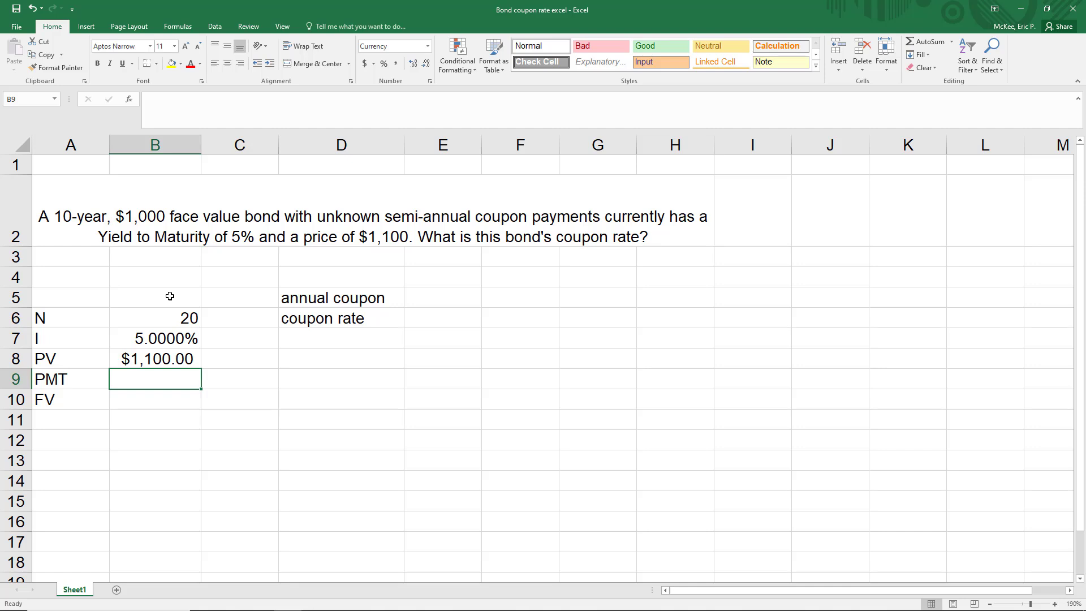
{"action": "key", "text": "Down"}
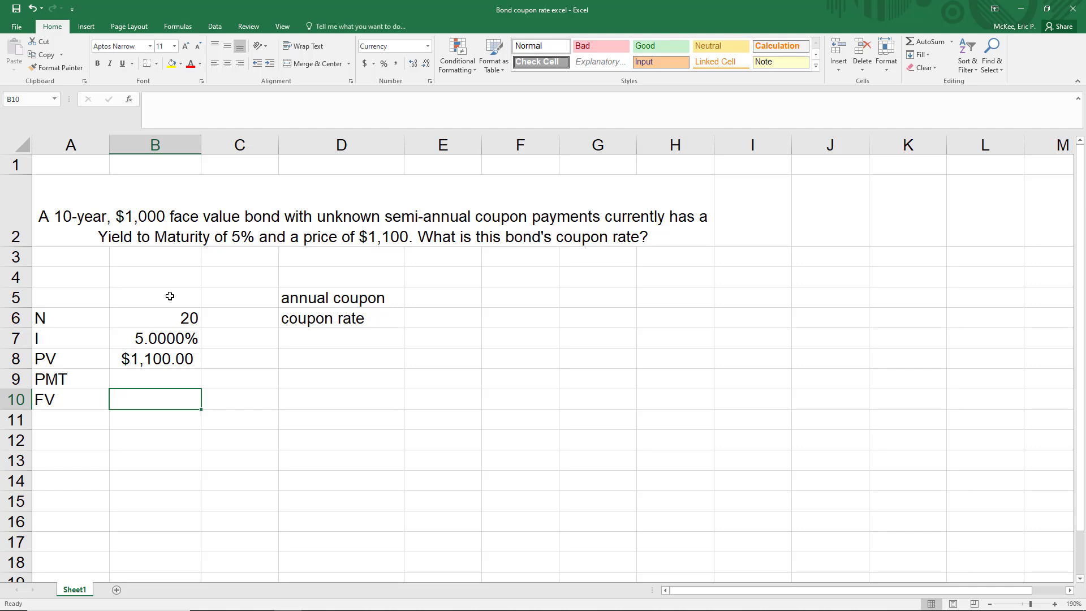
{"action": "type", "text": "1000"}
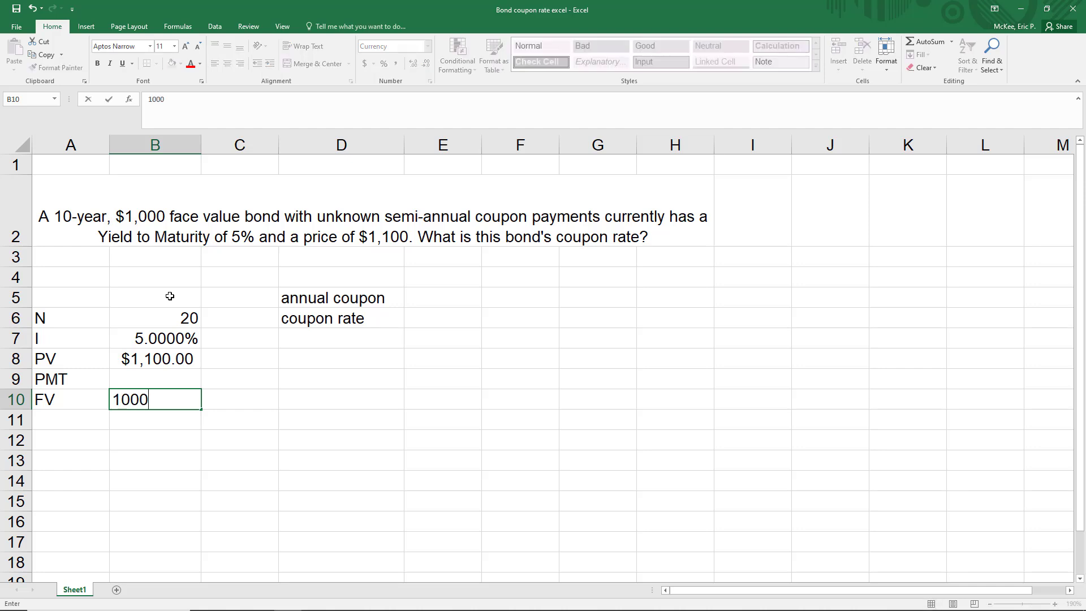
{"action": "key", "text": "Return"}
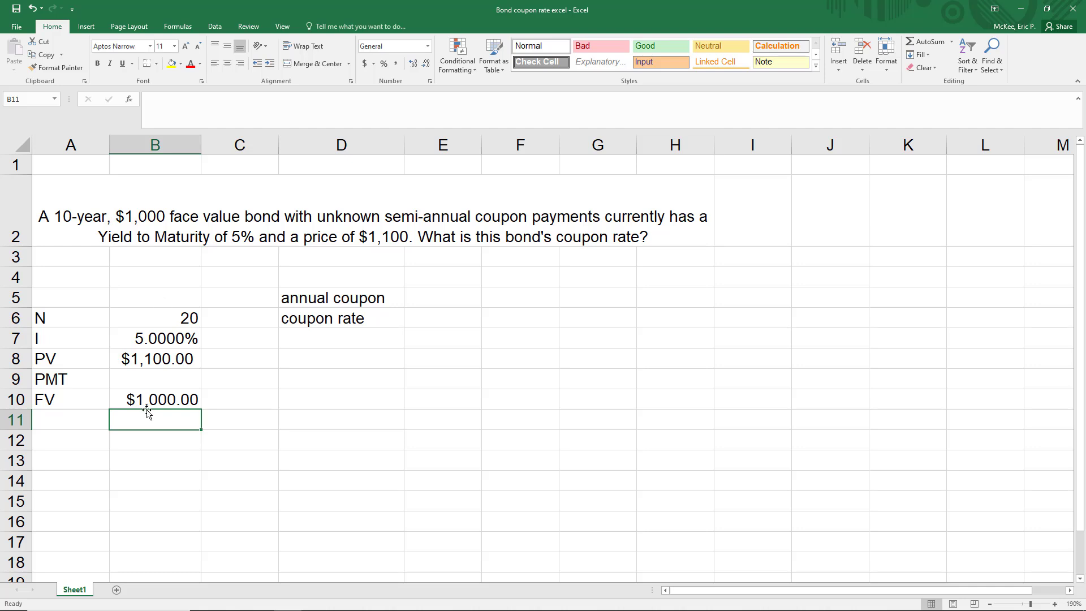
Make the PV in B8 negative by changing its value to -1100.
{"action": "left_click", "coordinate": [160, 361]}
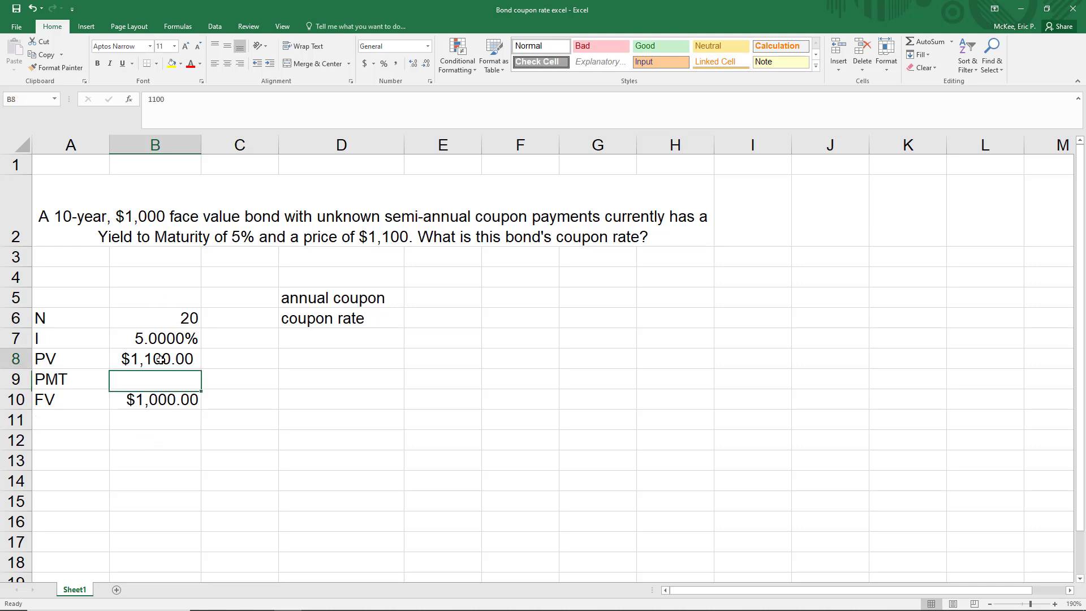
{"action": "left_click", "coordinate": [147, 100]}
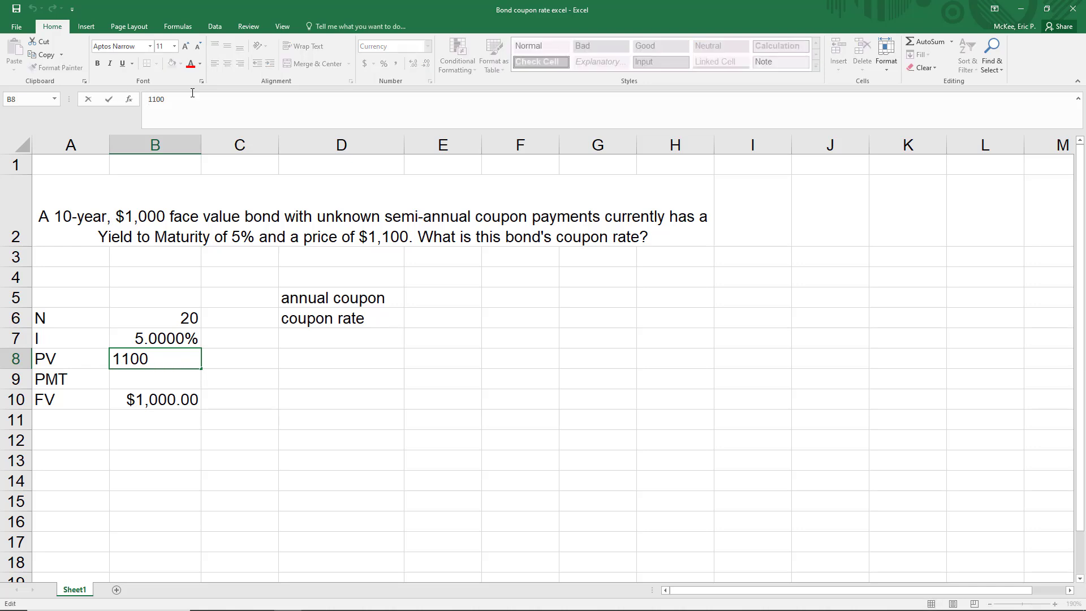
{"action": "type", "text": "-"}
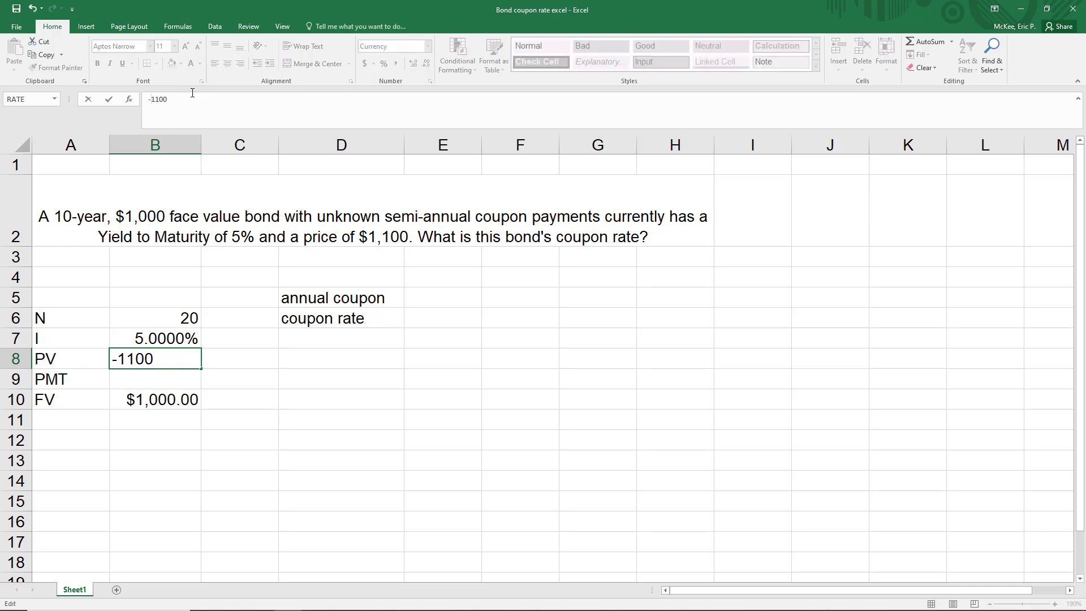
{"action": "key", "text": "Return"}
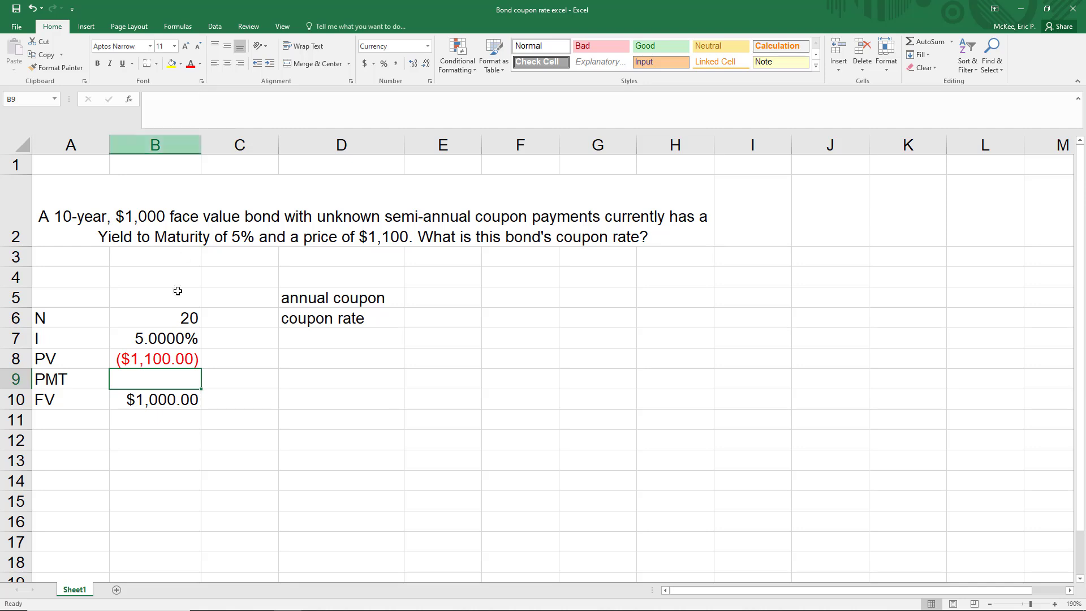
Calculate the semi-annual coupon payment in B9 with the formula =pmt(.05,20,-1100,1000).
{"action": "left_click", "coordinate": [165, 422]}
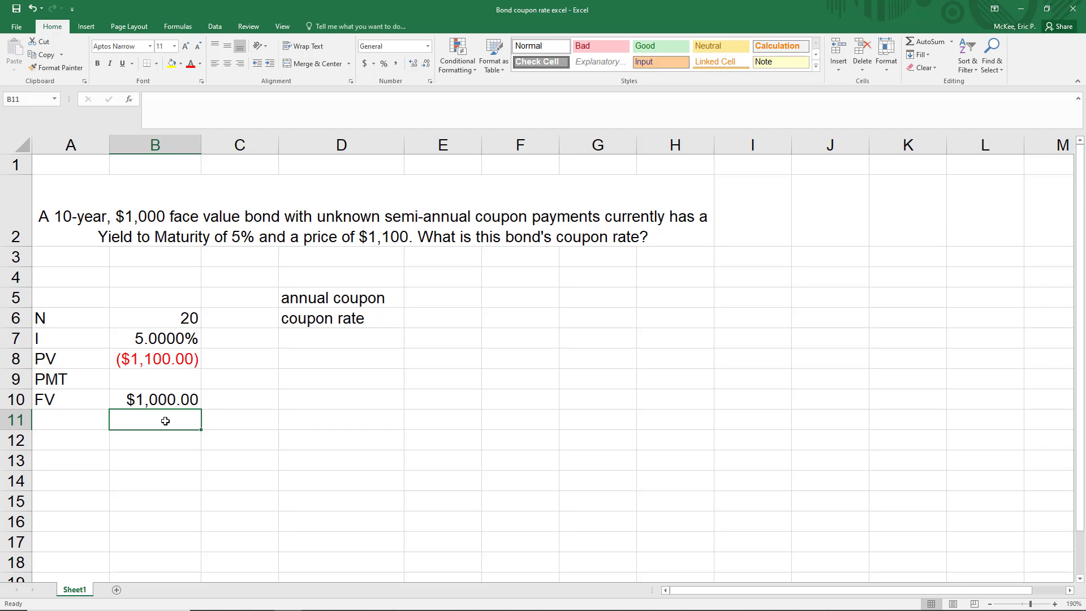
{"action": "left_click", "coordinate": [161, 383]}
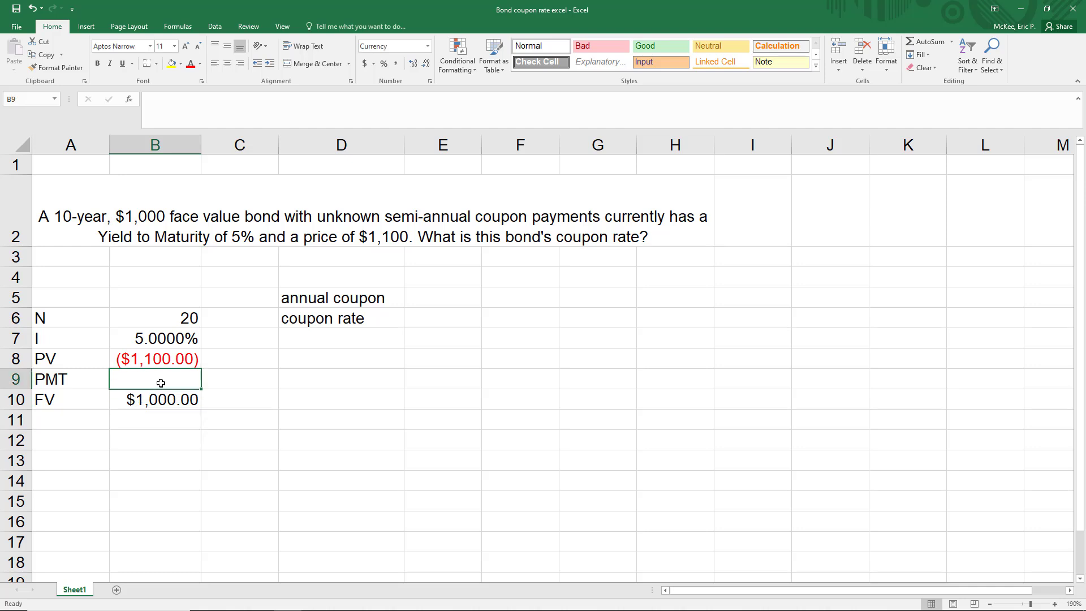
{"action": "type", "text": "="}
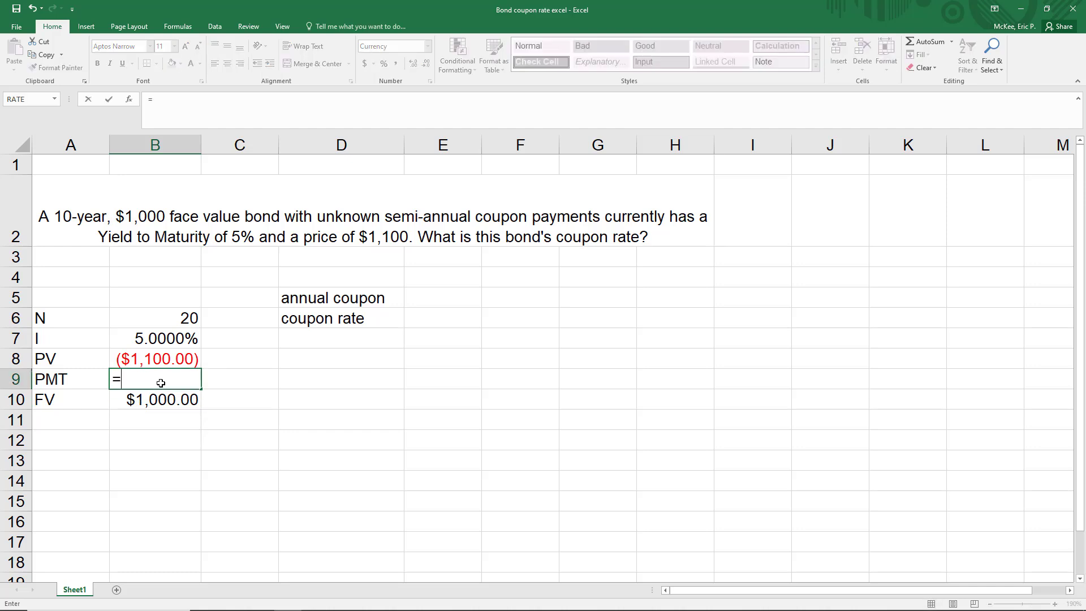
{"action": "type", "text": "pmt("}
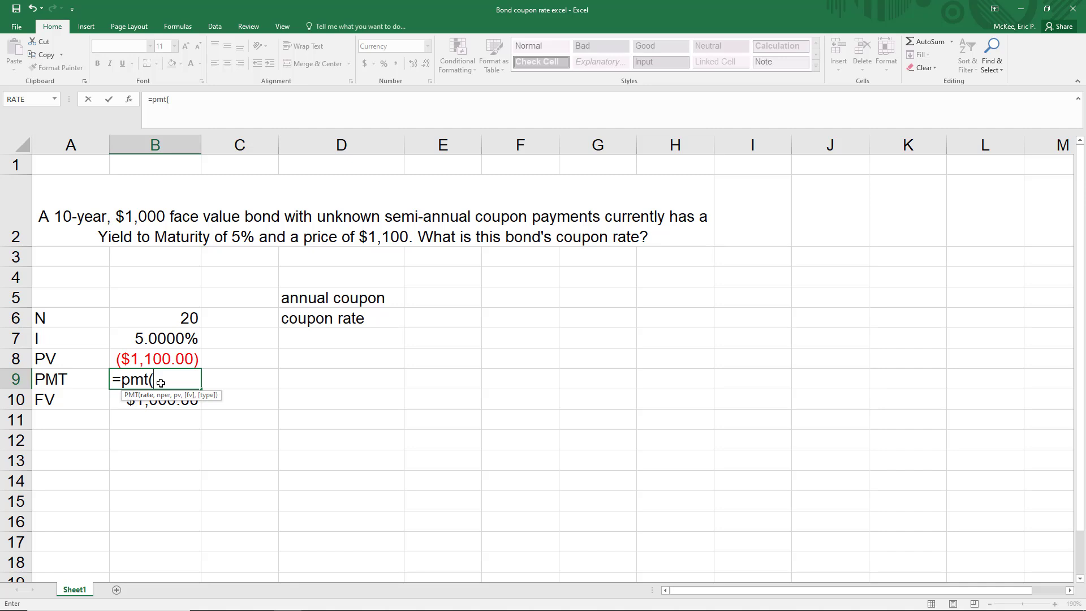
{"action": "type", "text": ".05,20,"}
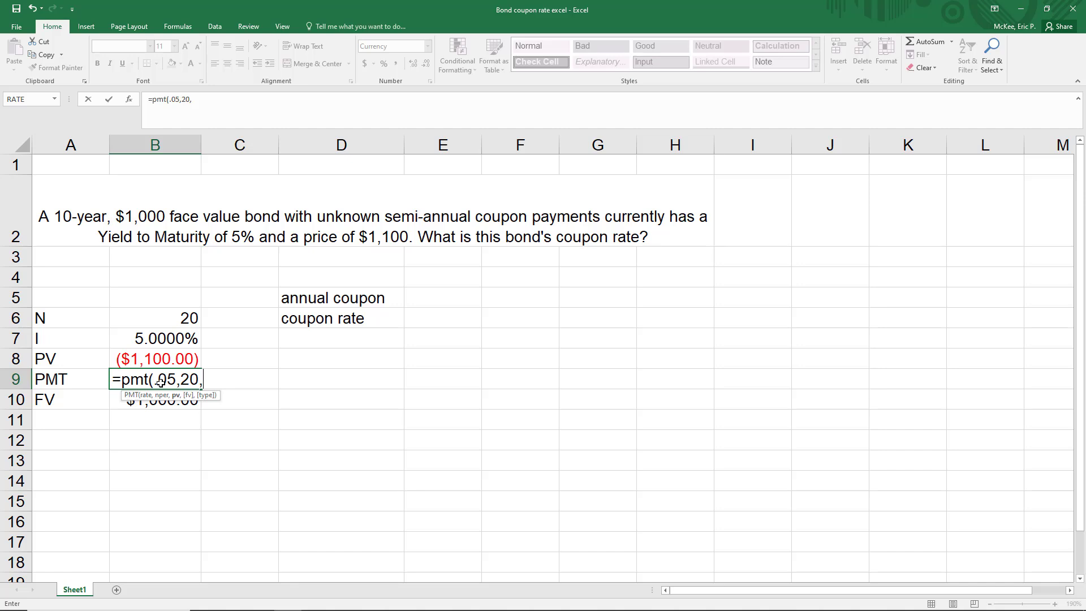
{"action": "type", "text": "-1100,"}
{"action": "type", "text": "1000"}
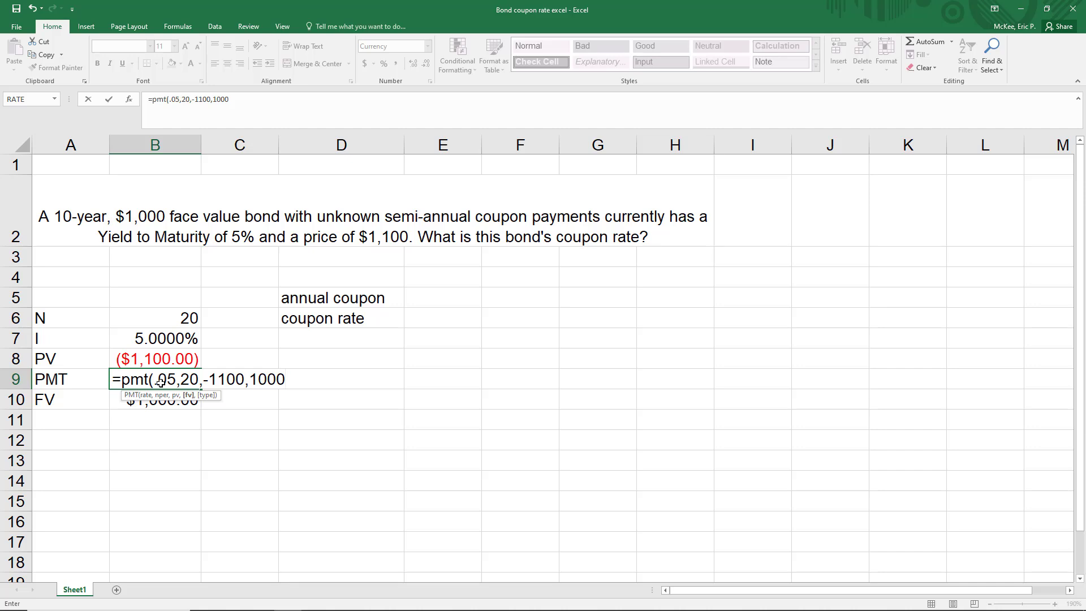
{"action": "type", "text": ")"}
{"action": "key", "text": "Return"}
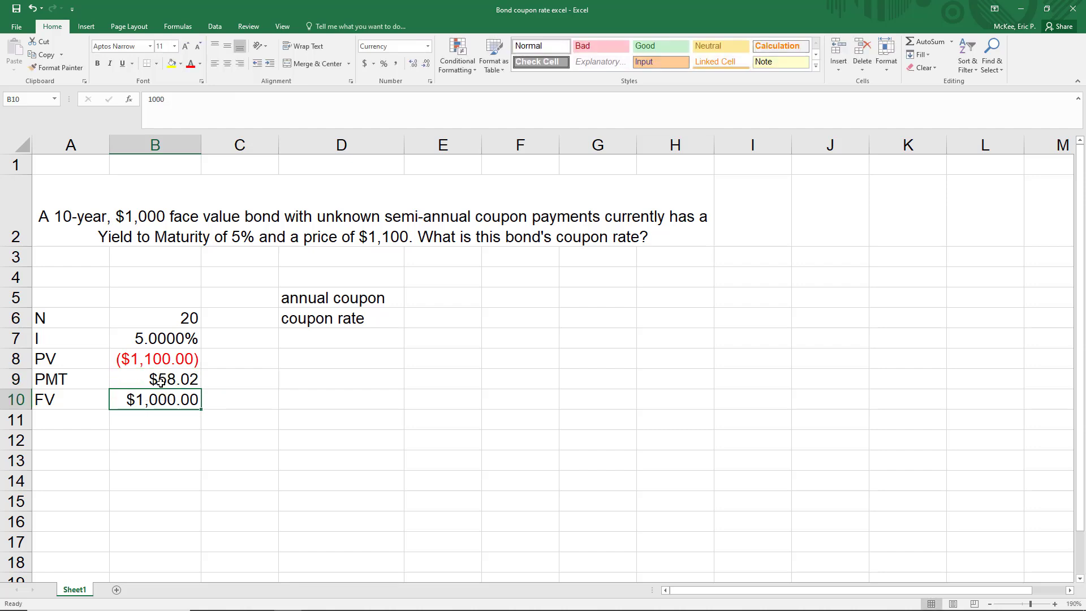
Calculate the annual coupon in E5 by doubling the PMT cell with =B9*2.
{"action": "left_click", "coordinate": [209, 384]}
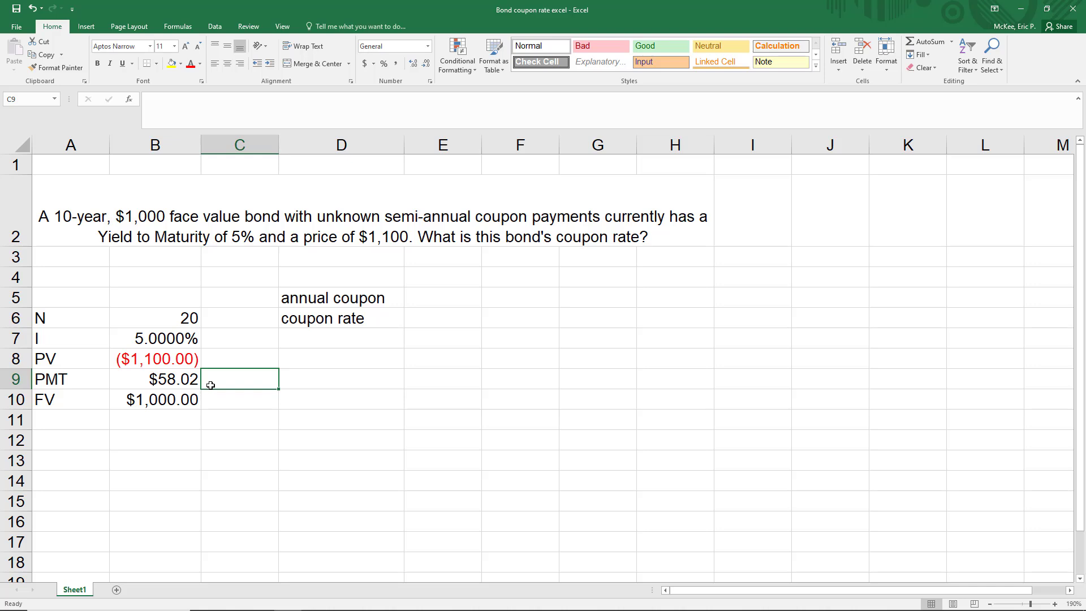
{"action": "left_click", "coordinate": [415, 301]}
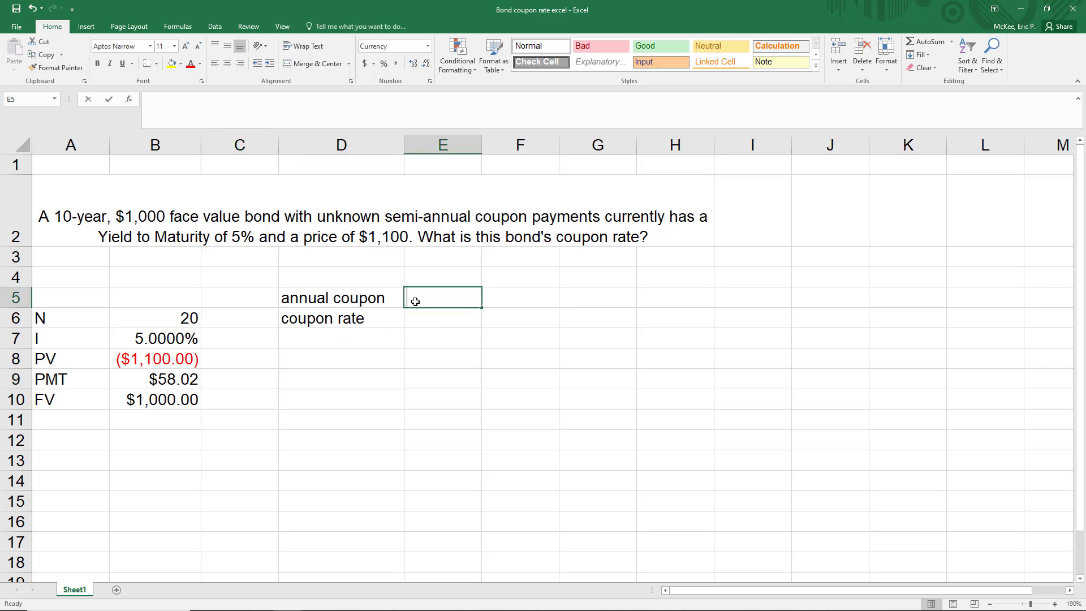
{"action": "type", "text": "="}
{"action": "left_click", "coordinate": [184, 378]}
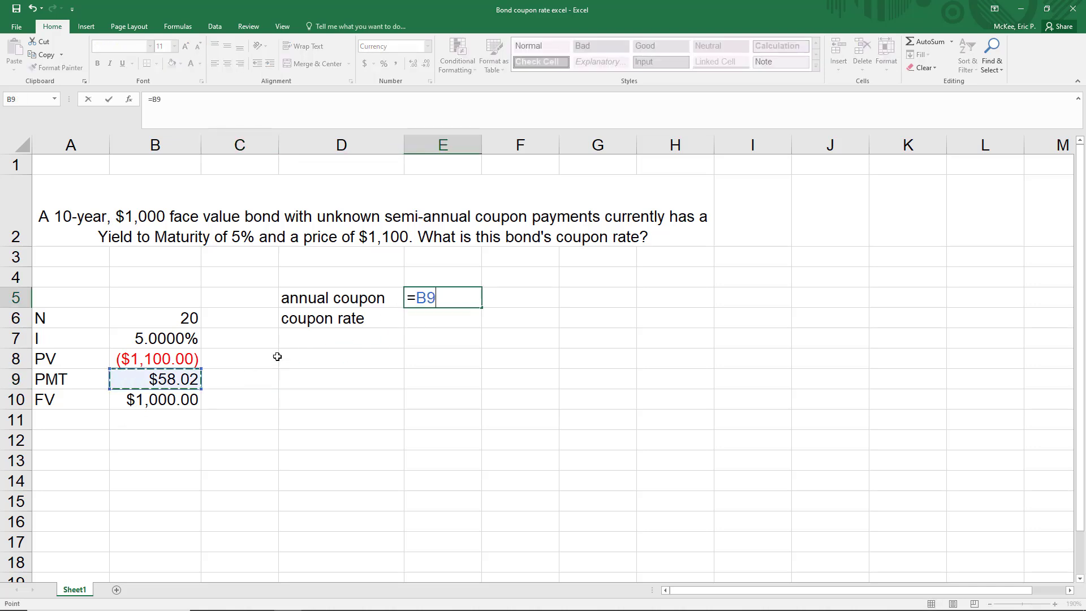
{"action": "type", "text": "*2"}
{"action": "key", "text": "Return"}
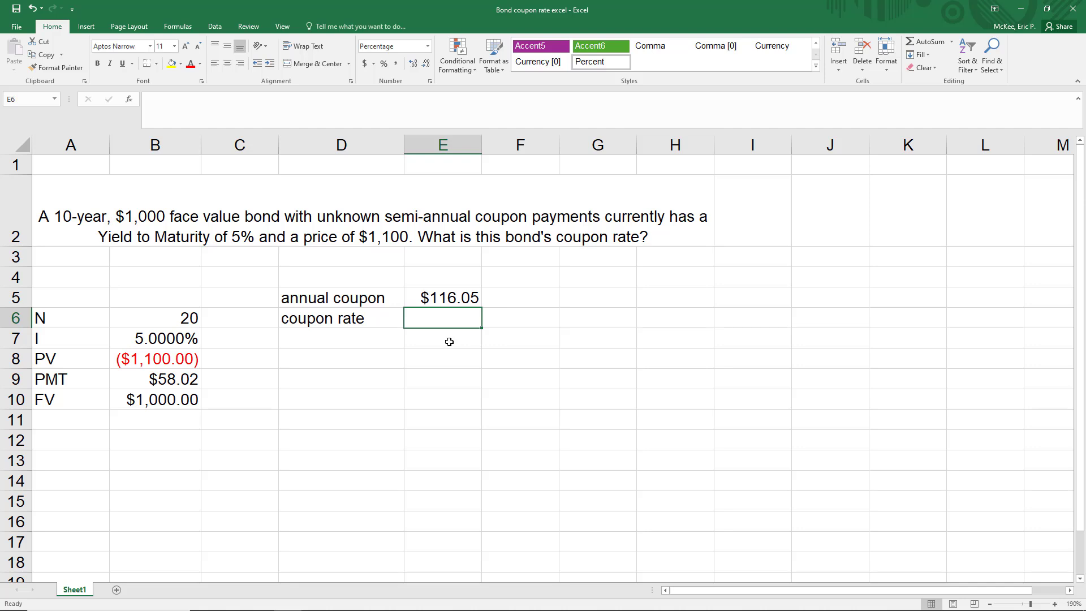
Calculate the coupon rate in E6 by dividing the annual coupon by the face value with =E5/B10.
{"action": "type", "text": "="}
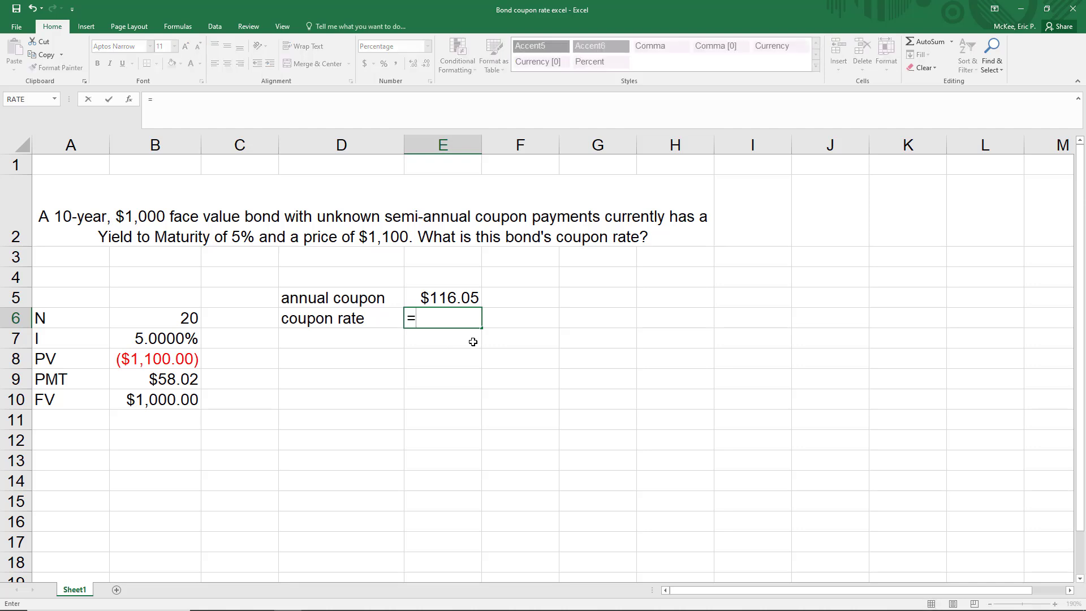
{"action": "left_click", "coordinate": [442, 300]}
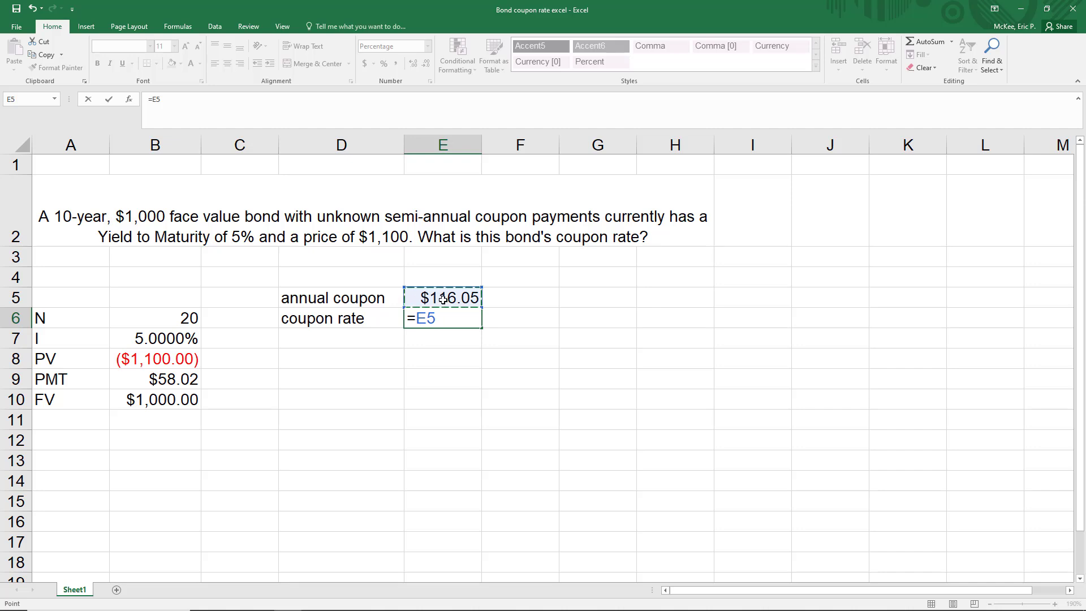
{"action": "type", "text": "/"}
{"action": "left_click", "coordinate": [165, 404]}
{"action": "key", "text": "Return"}
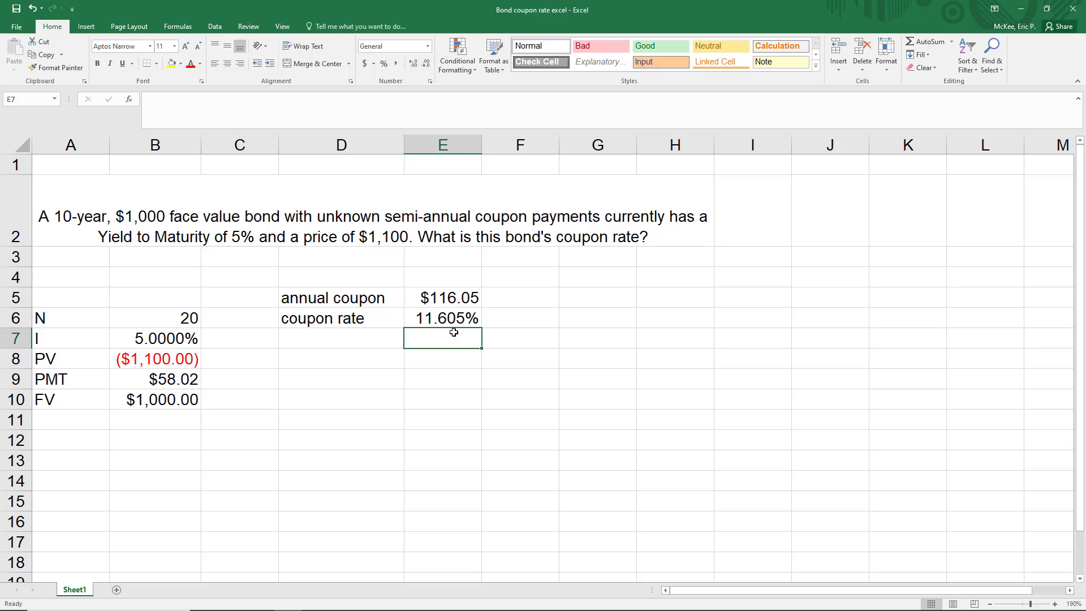
Replace the hard-coded arguments of the PMT formula in B9 with cell references, giving =PMT(B7,B6,B8,B10).
{"action": "key", "text": "Up"}
{"action": "key", "text": "Up"}
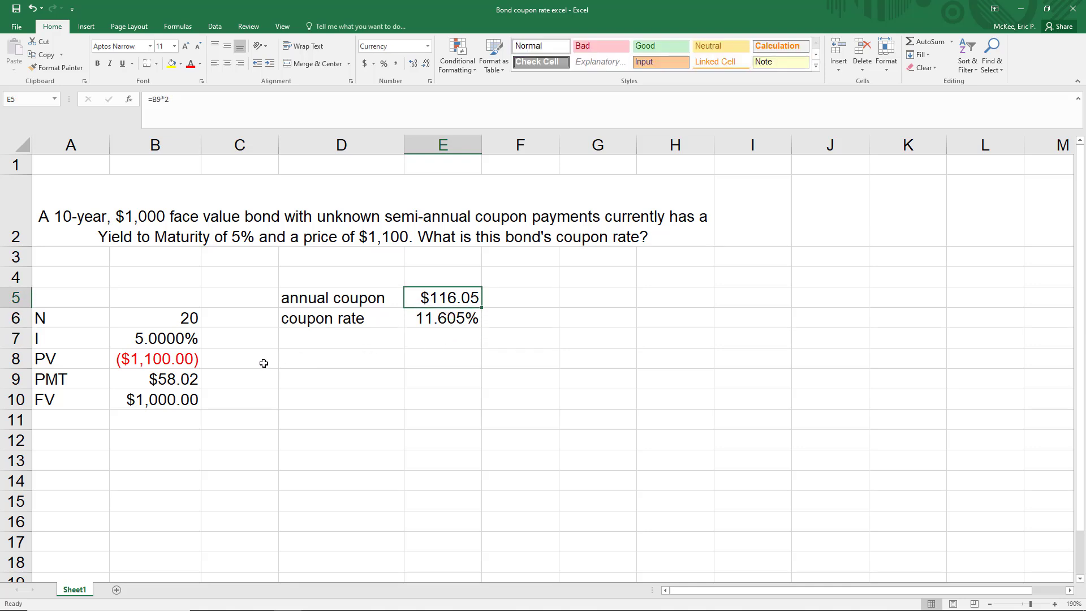
{"action": "left_click", "coordinate": [264, 363]}
{"action": "left_click", "coordinate": [175, 384]}
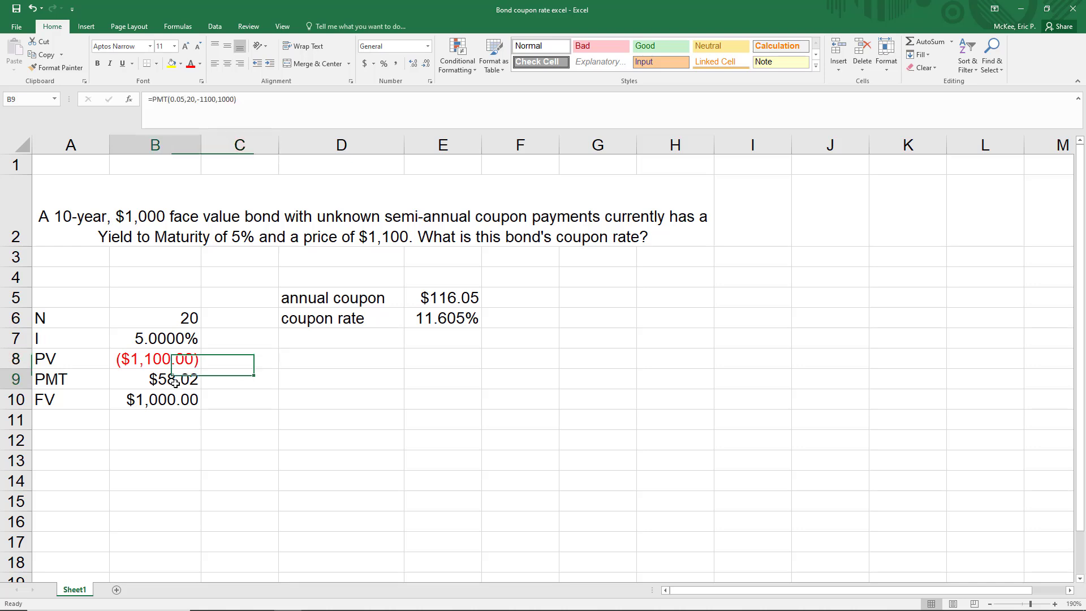
{"action": "left_click_drag", "start_coordinate": [236, 101], "coordinate": [171, 102]}
{"action": "key", "text": "BackSpace"}
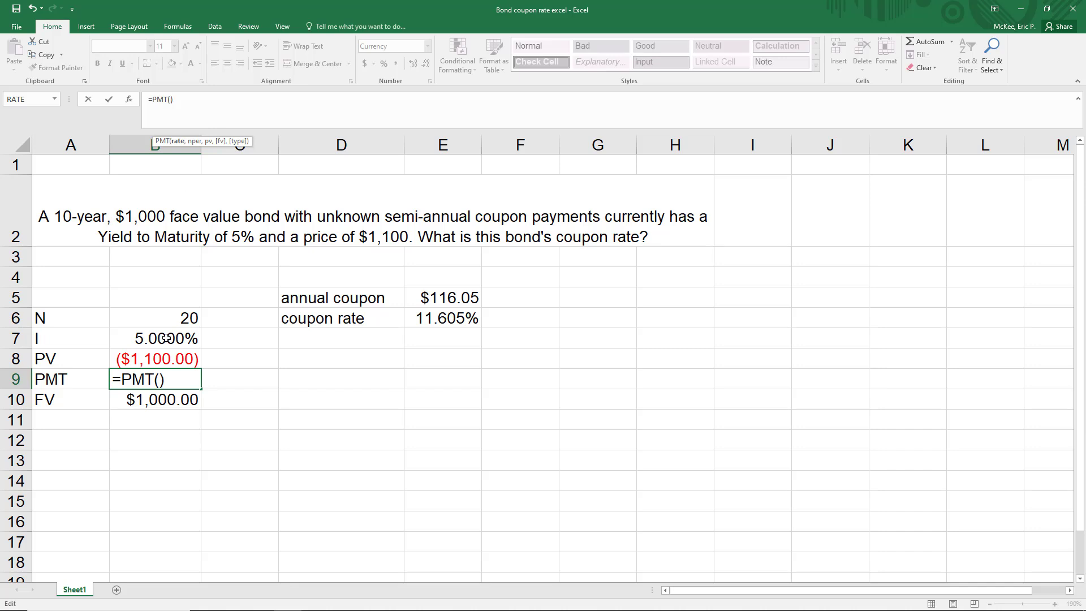
{"action": "type", "text": "b7,"}
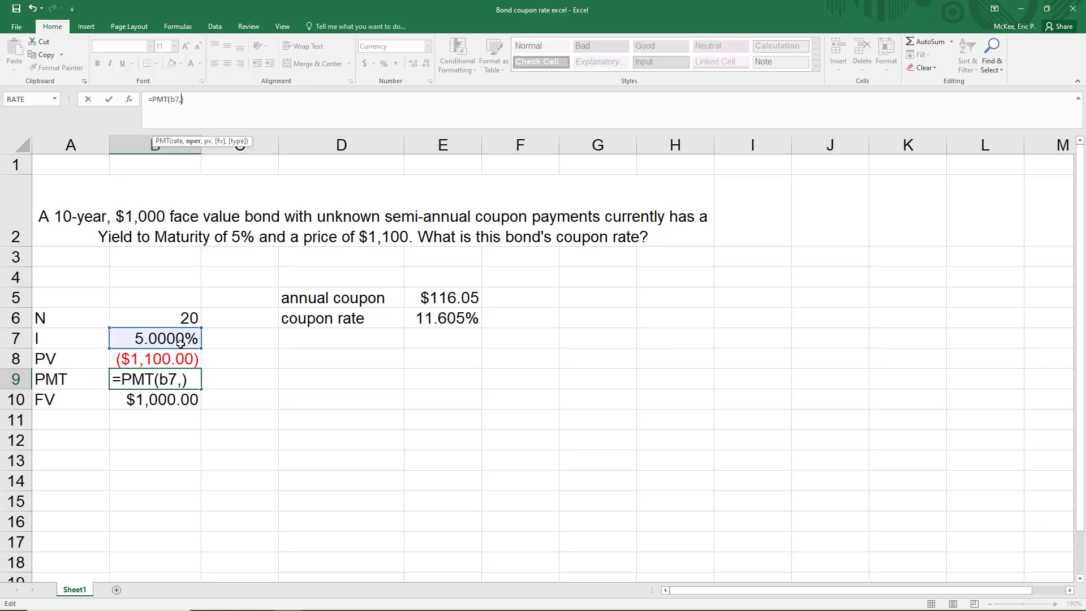
{"action": "left_click", "coordinate": [157, 319]}
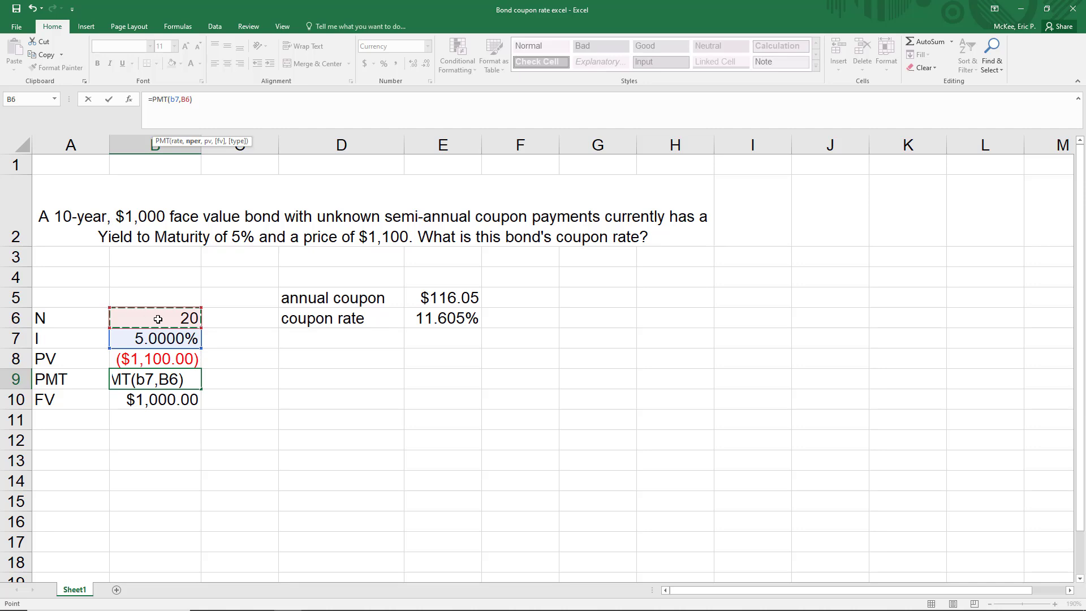
{"action": "type", "text": ","}
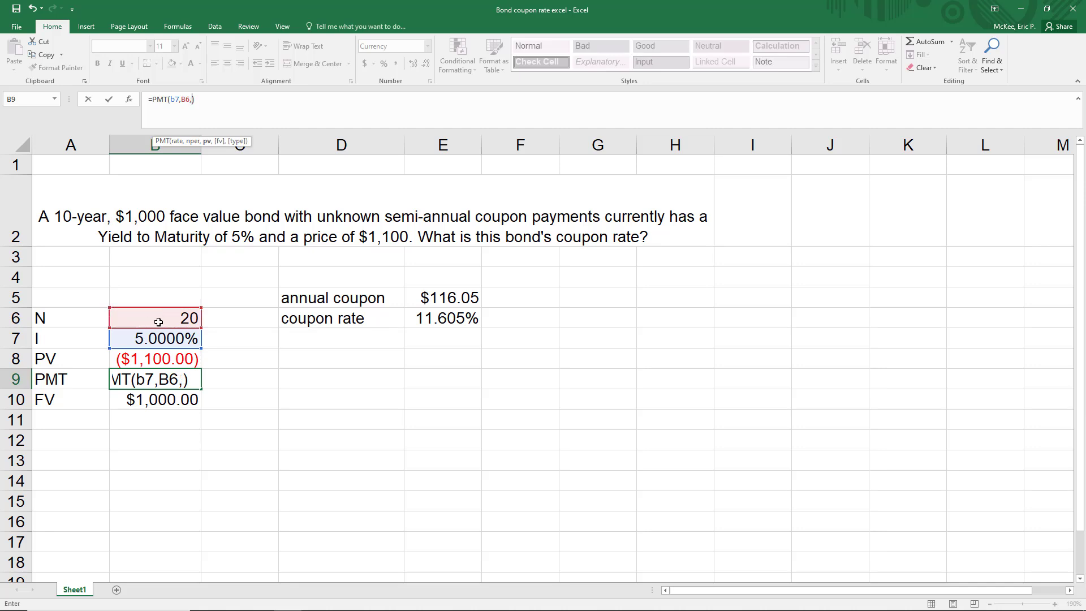
{"action": "left_click", "coordinate": [153, 359]}
{"action": "type", "text": ","}
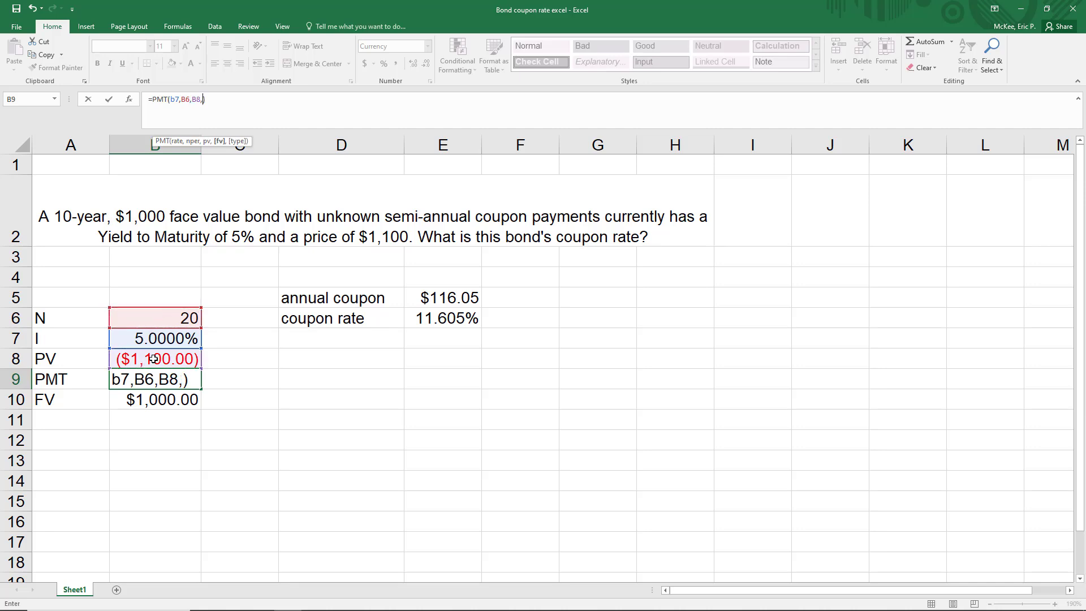
{"action": "left_click", "coordinate": [152, 407]}
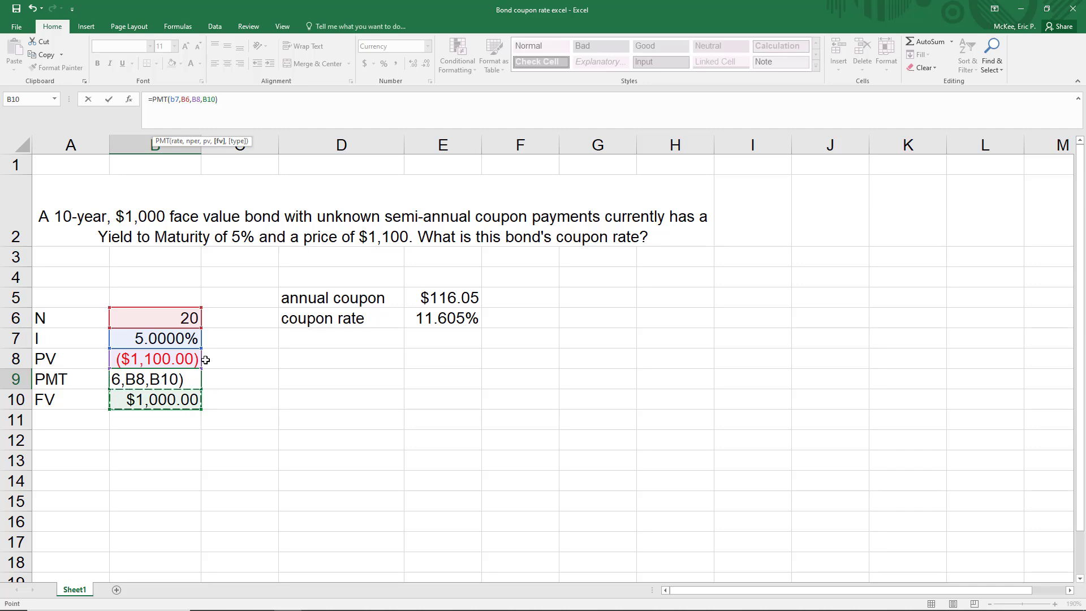
{"action": "key", "text": "Return"}
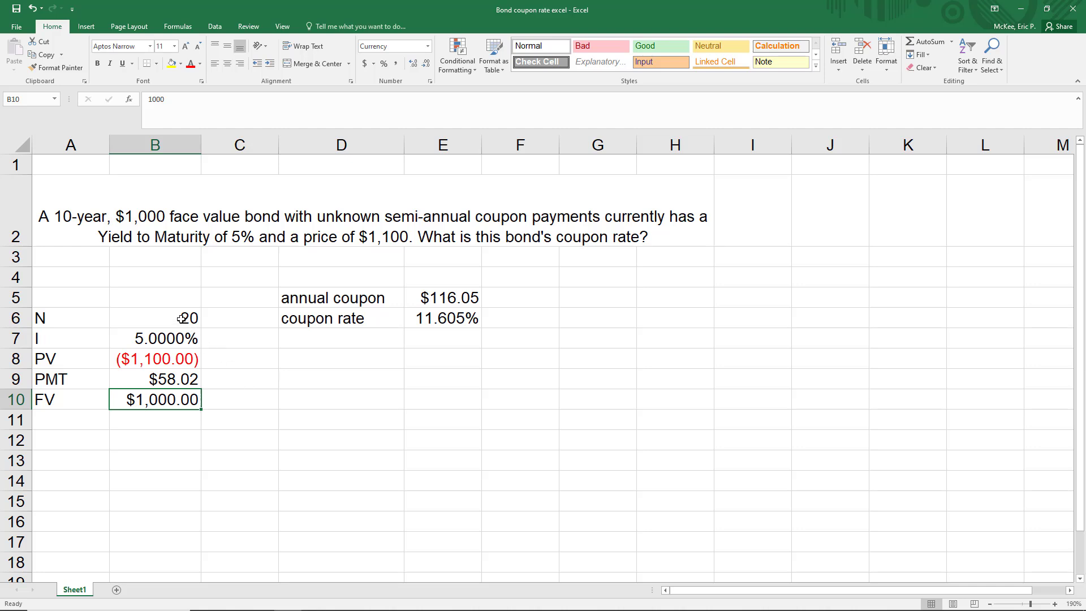
{"action": "left_click_drag", "start_coordinate": [181, 319], "coordinate": [182, 337]}
{"action": "left_click", "coordinate": [152, 360]}
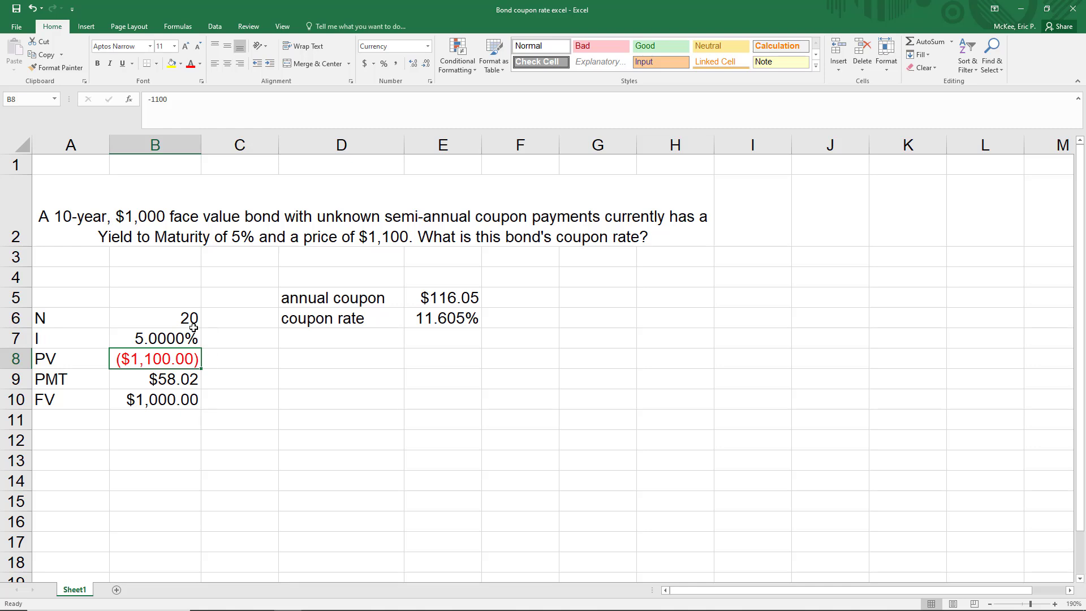
{"action": "left_click_drag", "start_coordinate": [190, 319], "coordinate": [187, 365]}
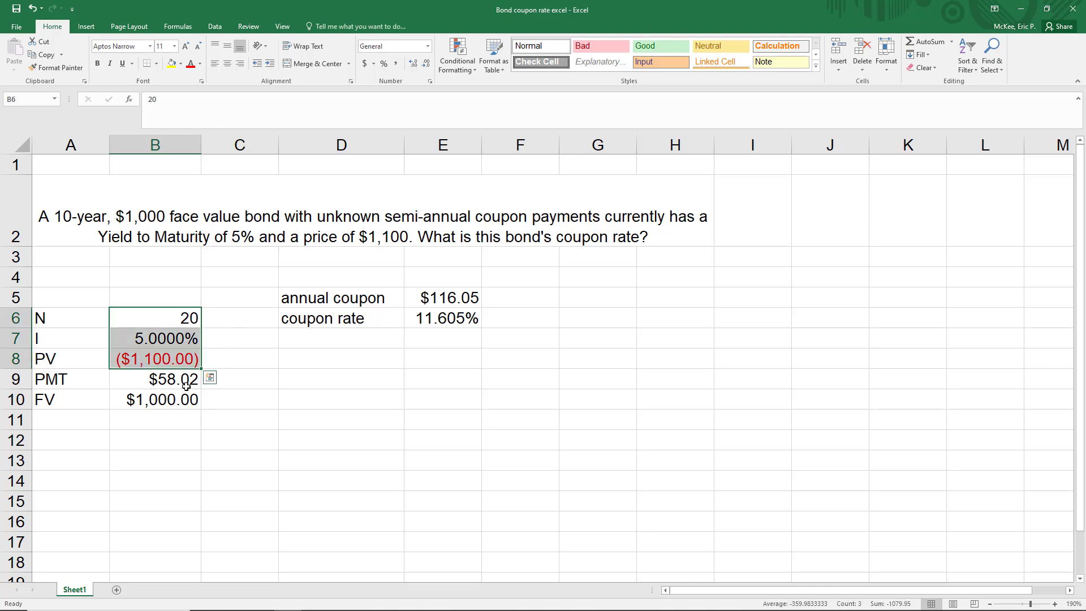
{"action": "left_click_drag", "start_coordinate": [419, 300], "coordinate": [449, 321]}
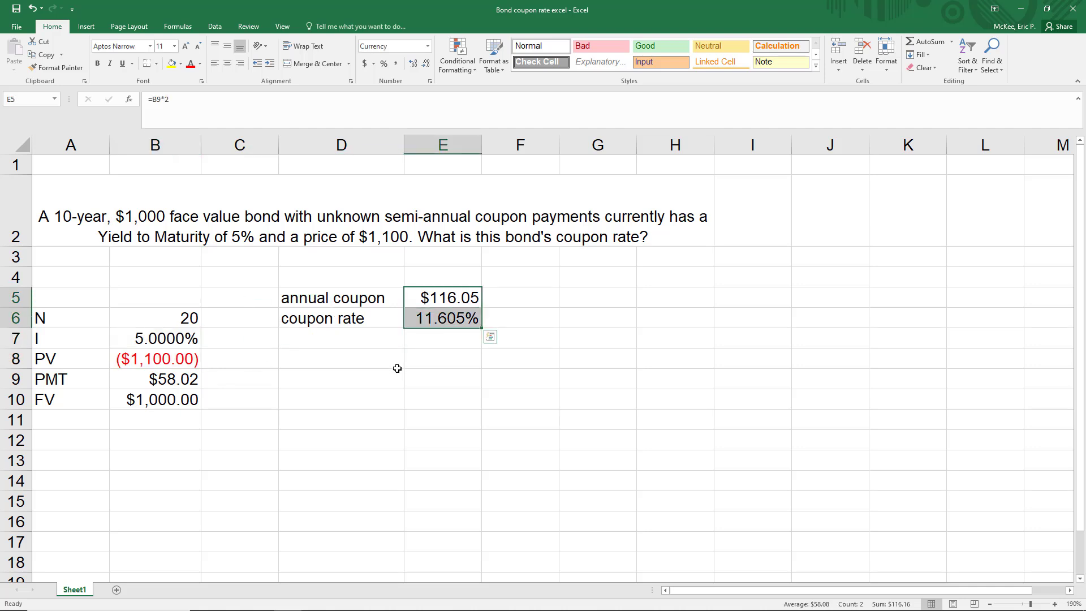
{"action": "left_click", "coordinate": [361, 361]}
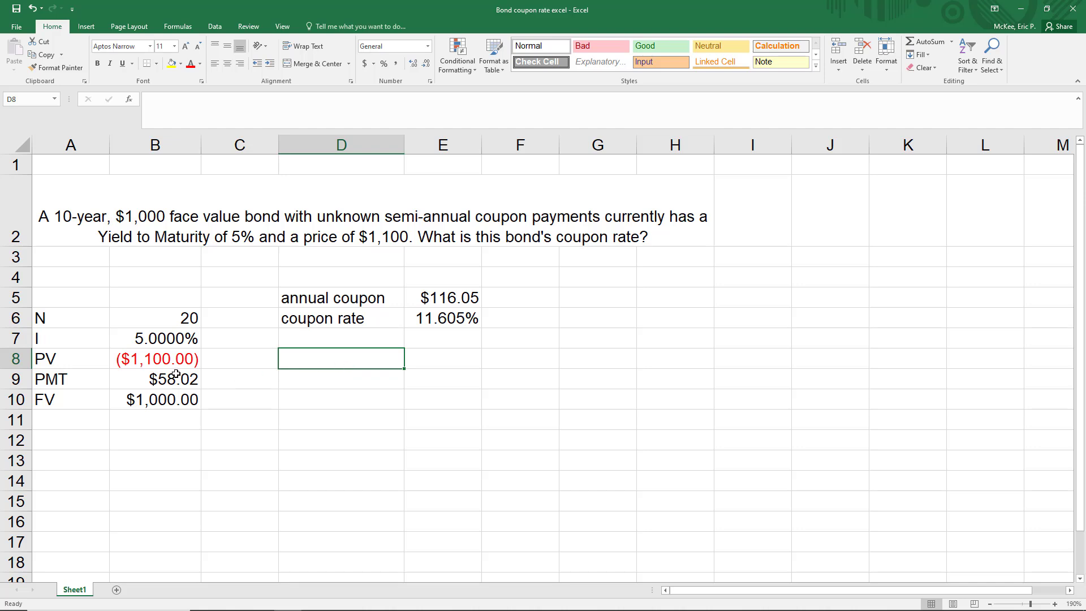
Set the interest rate in B7 to .07 and check the recalculated PMT, annual coupon and coupon rate cells.
{"action": "left_click", "coordinate": [168, 339]}
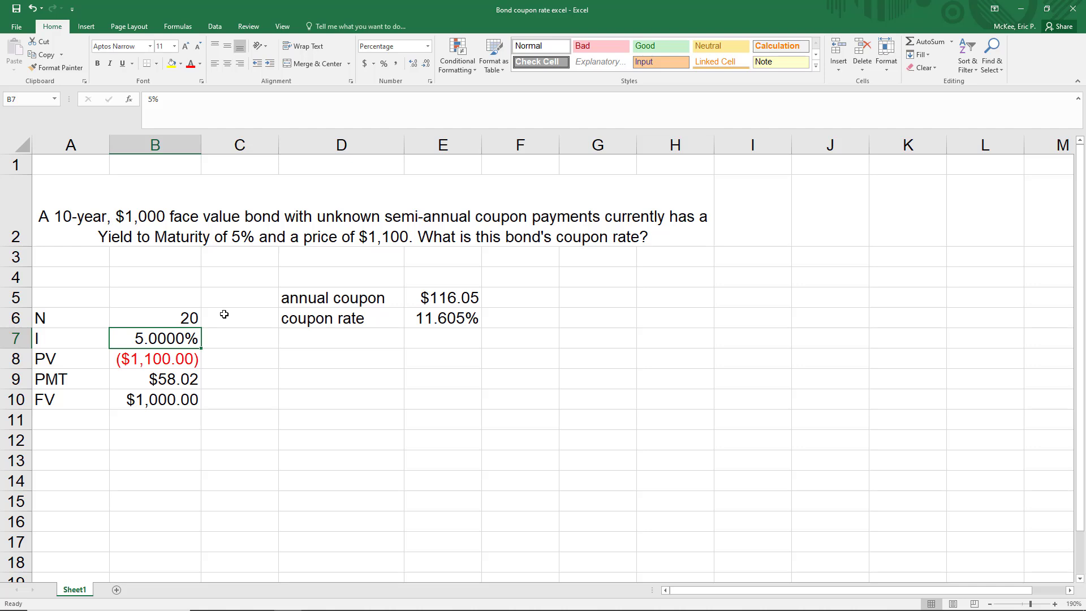
{"action": "type", "text": ".07"}
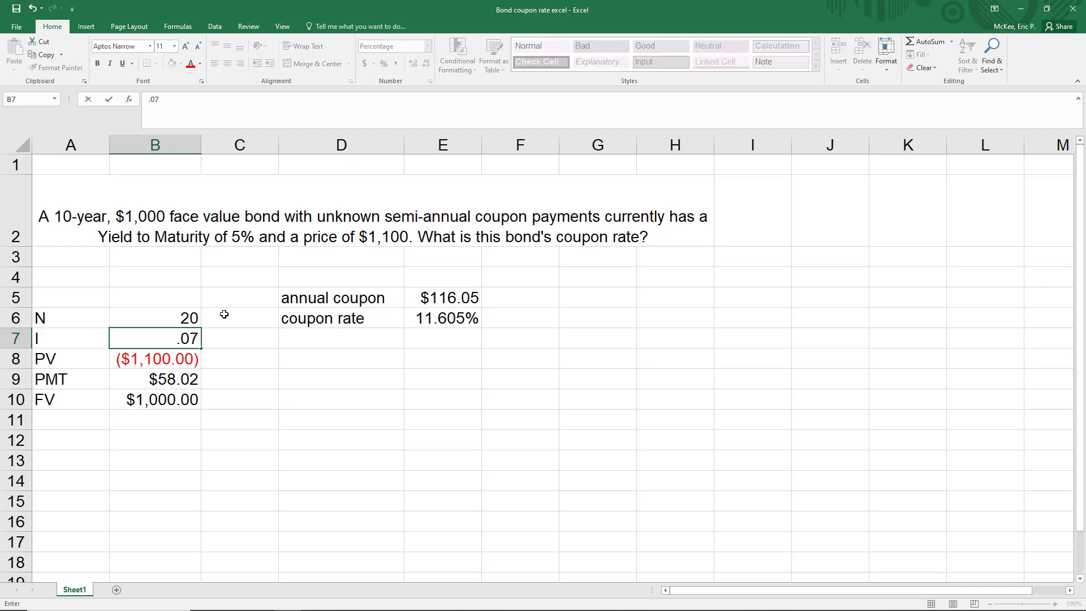
{"action": "key", "text": "Return"}
{"action": "left_click", "coordinate": [172, 380]}
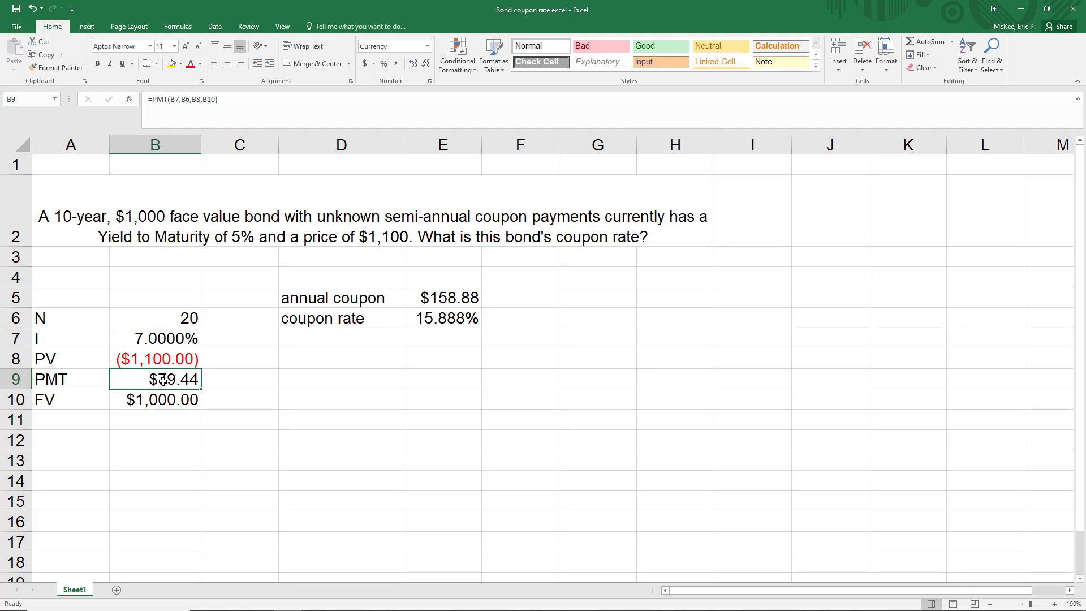
{"action": "left_click", "coordinate": [452, 298]}
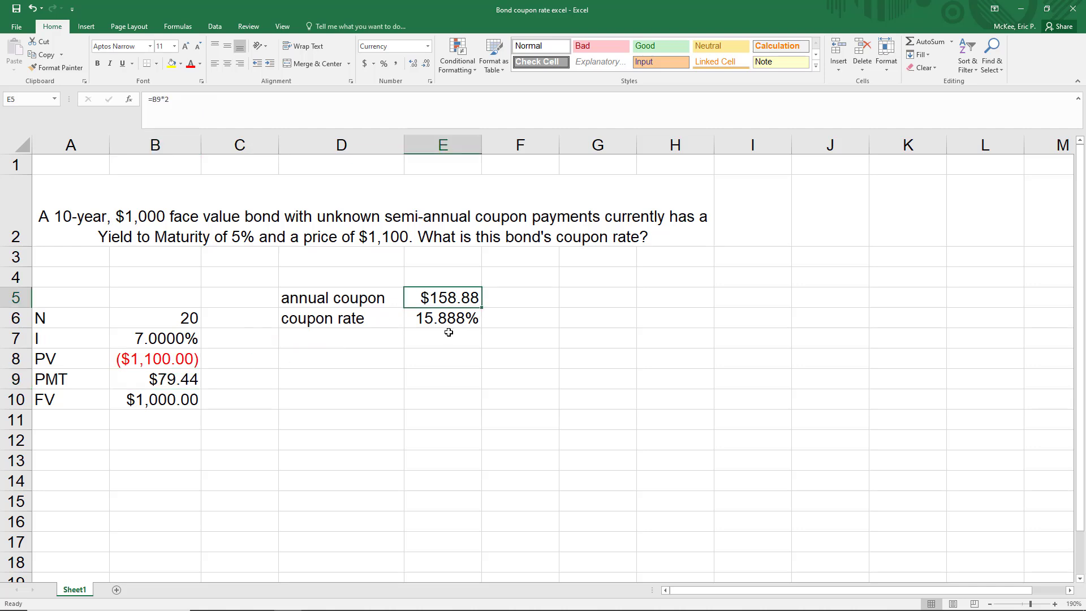
{"action": "left_click", "coordinate": [447, 318]}
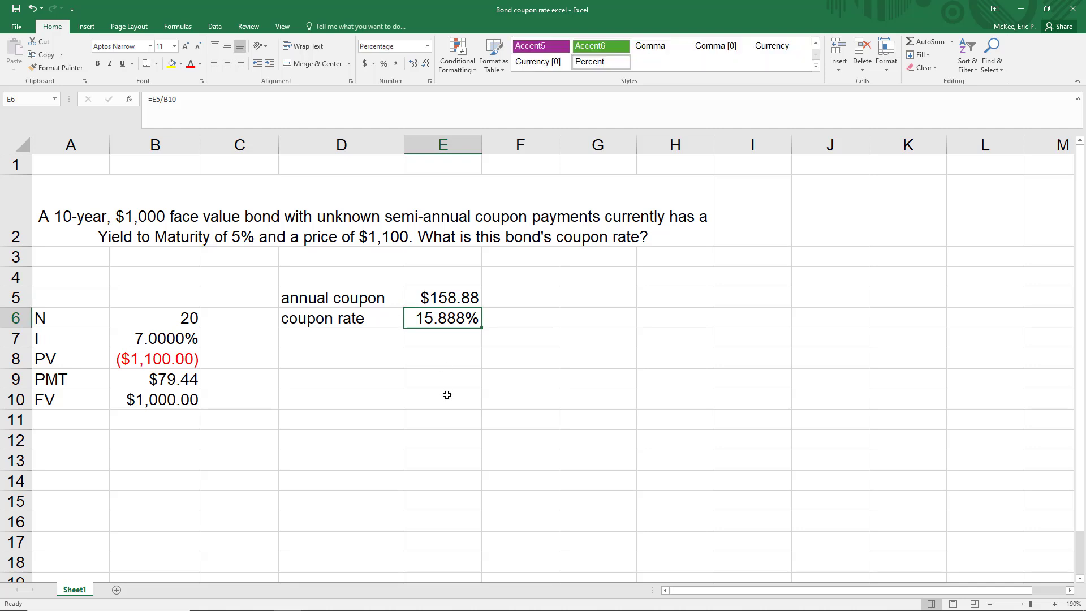